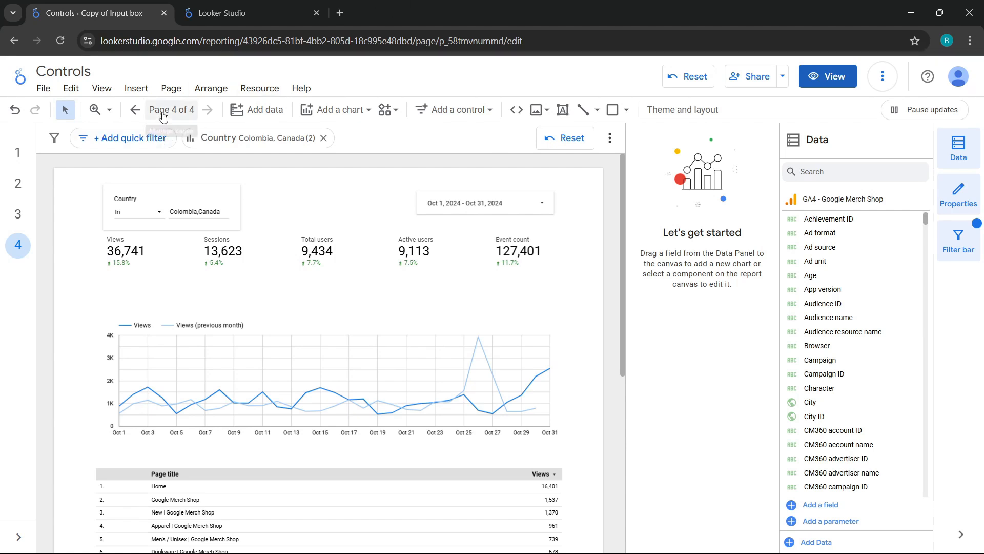
- Duplicate the current report page and rename the copy as Checkbox
left_click(172, 90)
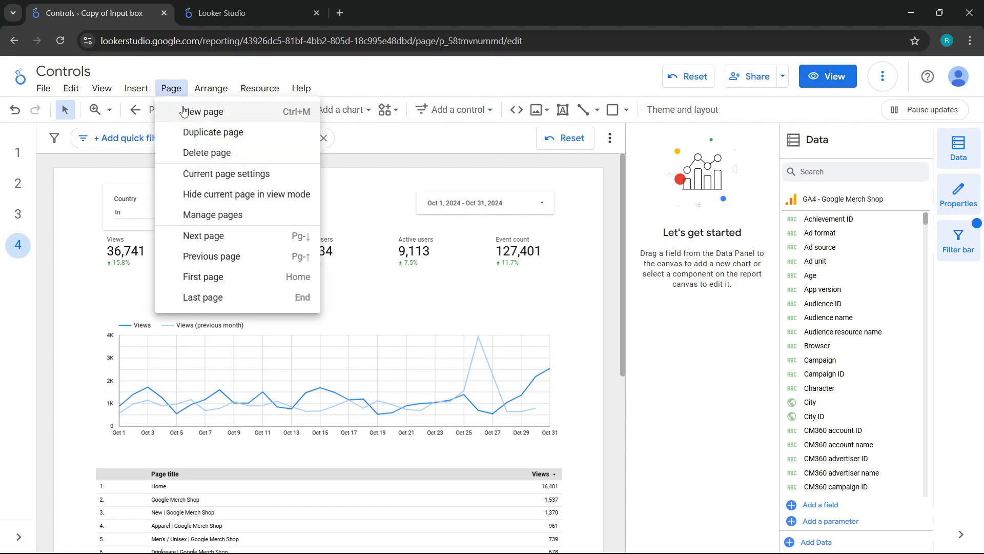
left_click(208, 133)
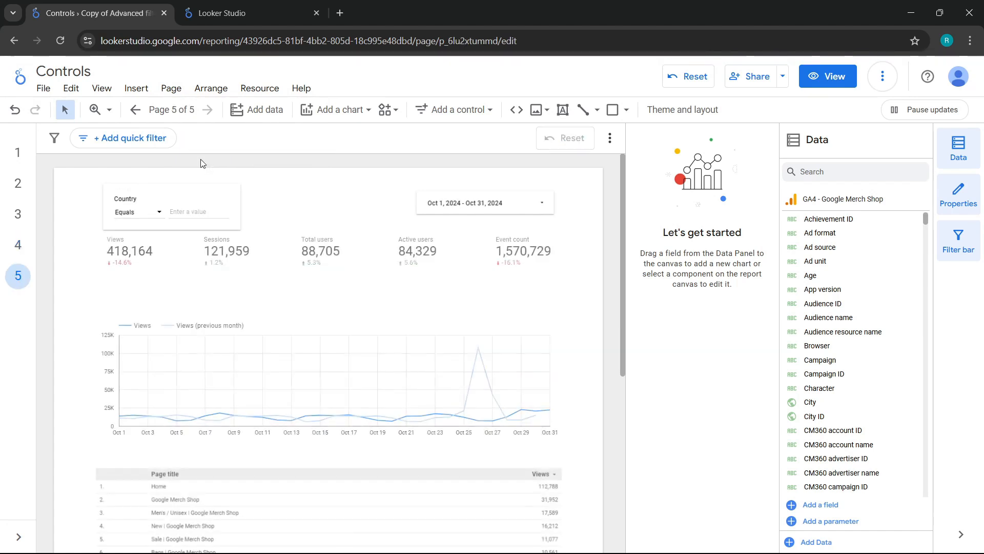
left_click(183, 110)
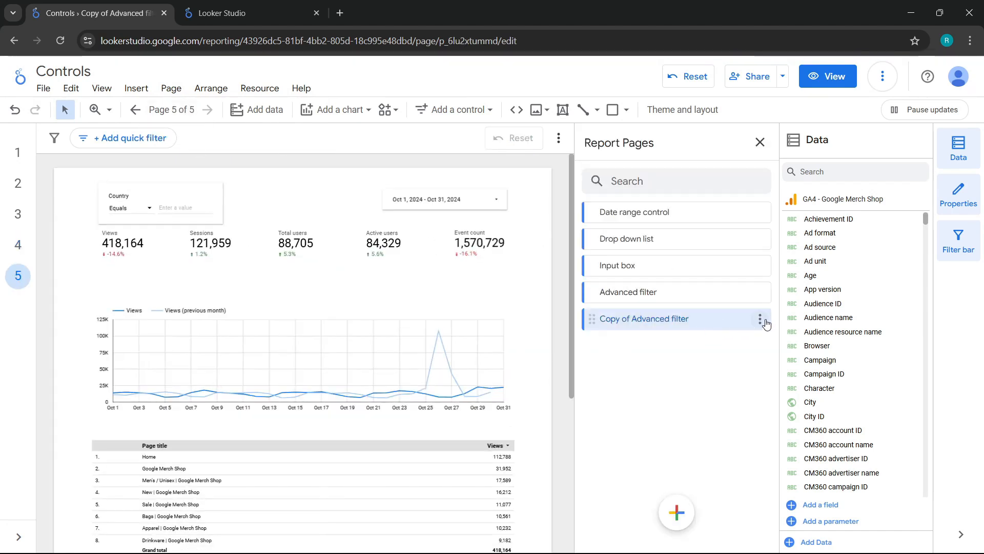
left_click(763, 319)
left_click(784, 340)
left_click_drag(691, 319, 593, 319)
type("Checkbox")
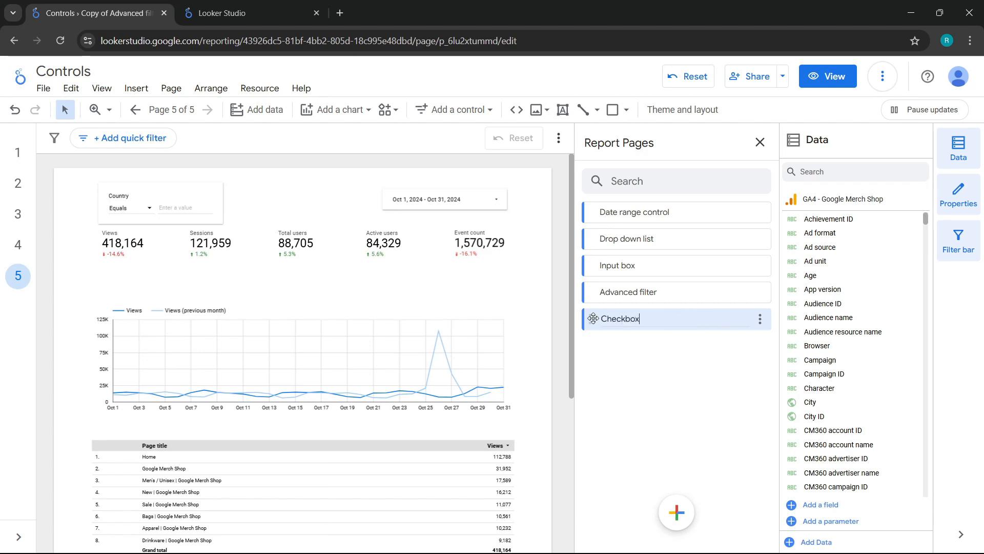
key("Return")
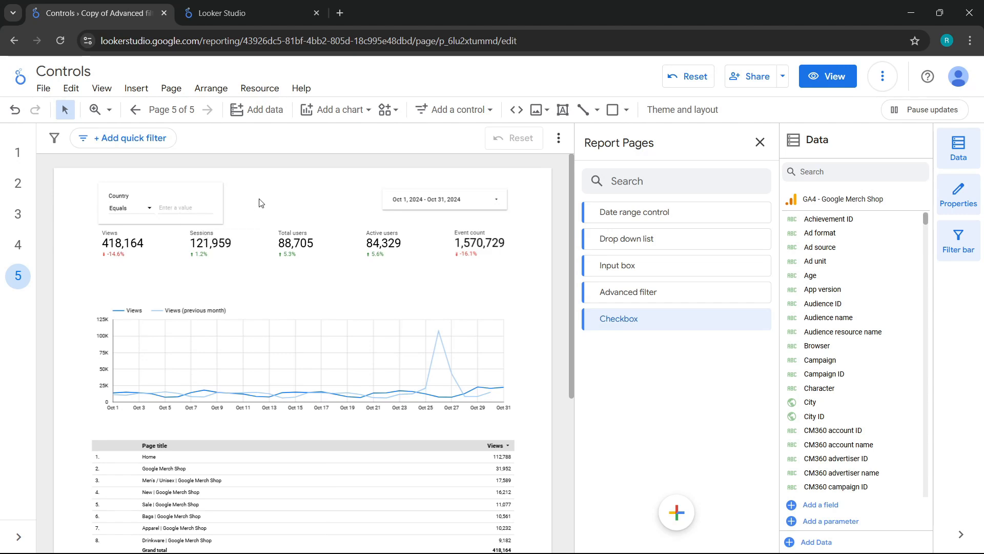
- Replace the Country advanced filter on the Checkbox page with a checkbox control in the same spot above the scorecards
left_click(123, 195)
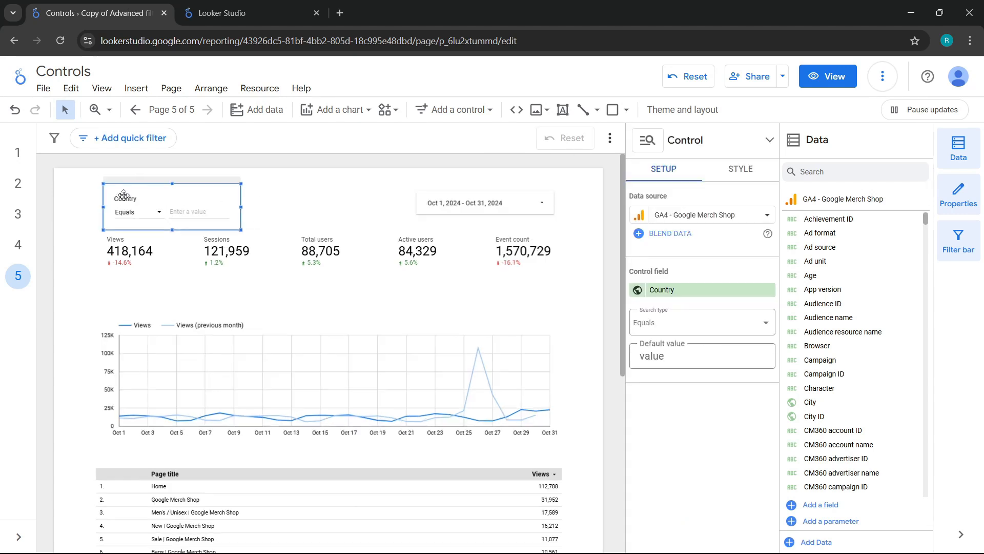
key("Delete")
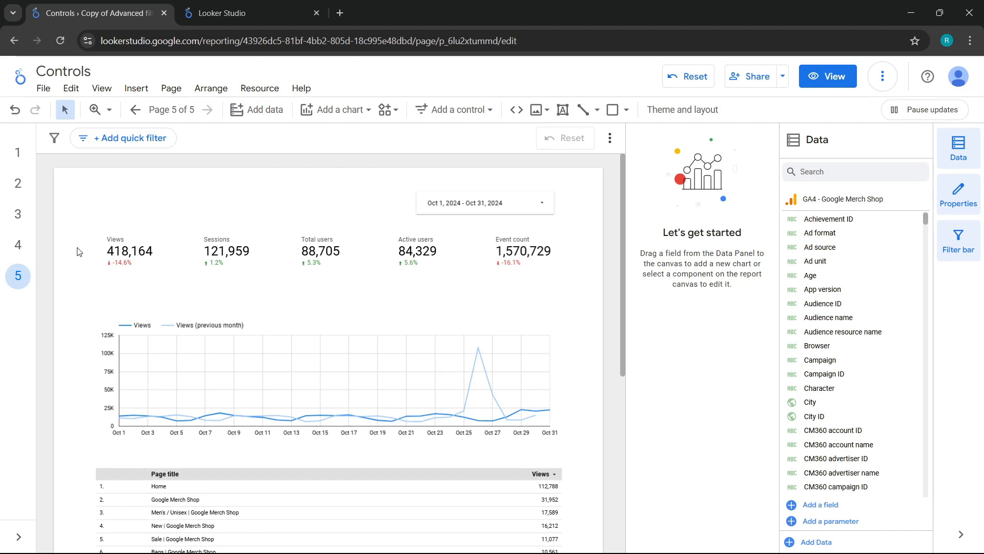
left_click(478, 110)
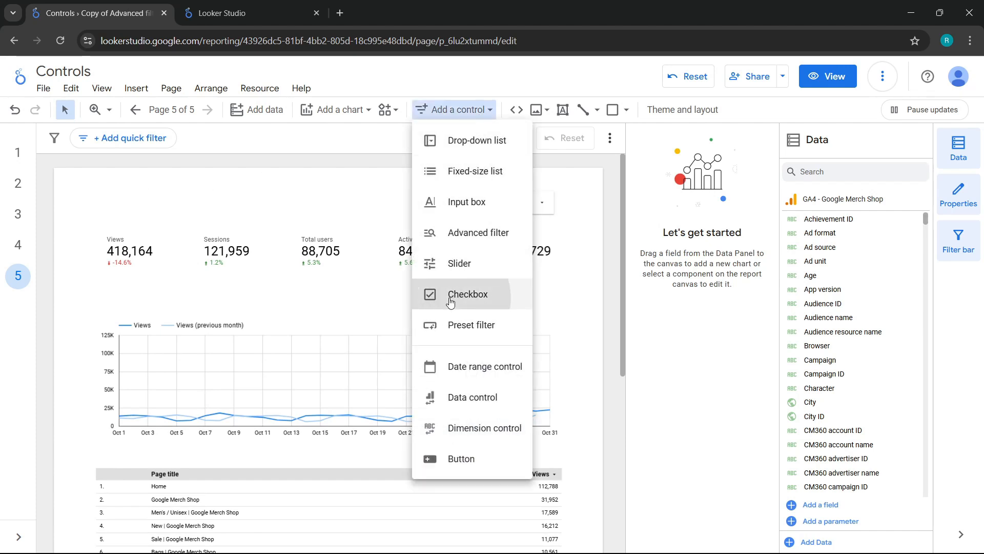
left_click(468, 294)
left_click(103, 191)
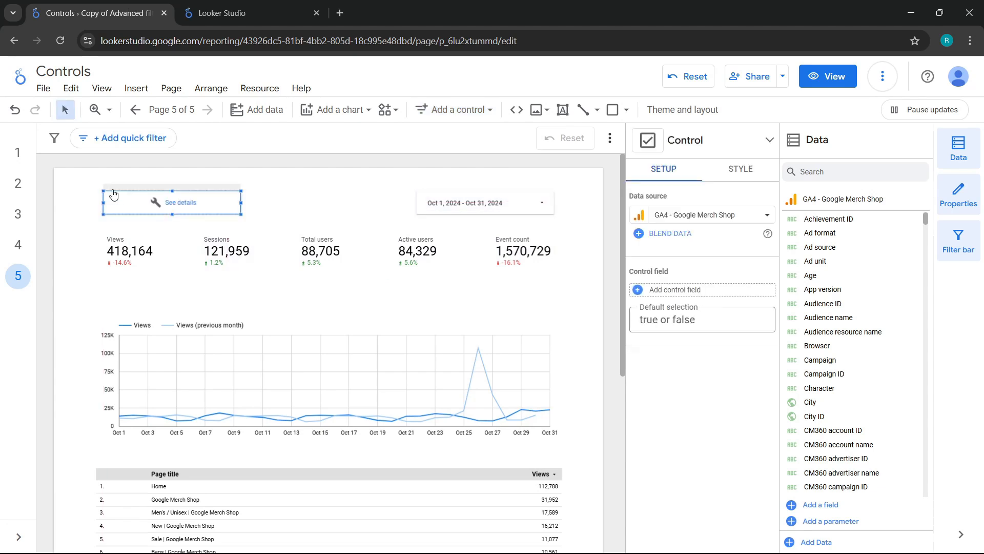
- Set the checkbox's control field to City
left_click(702, 291)
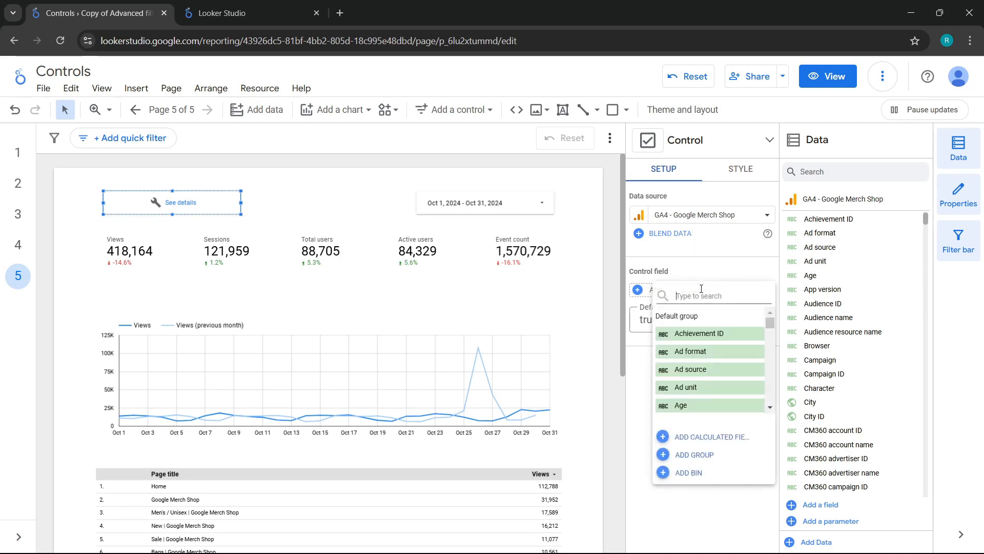
type("city")
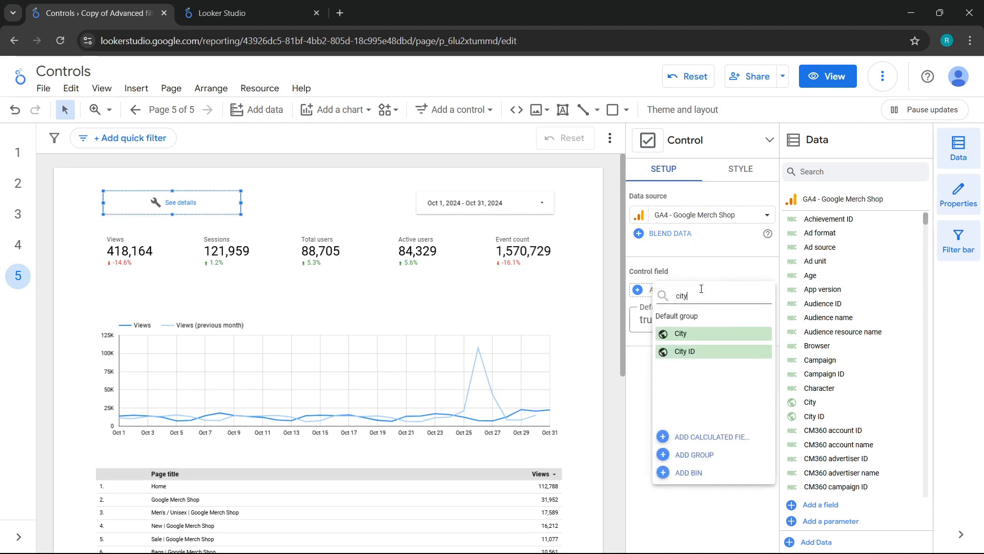
left_click(700, 336)
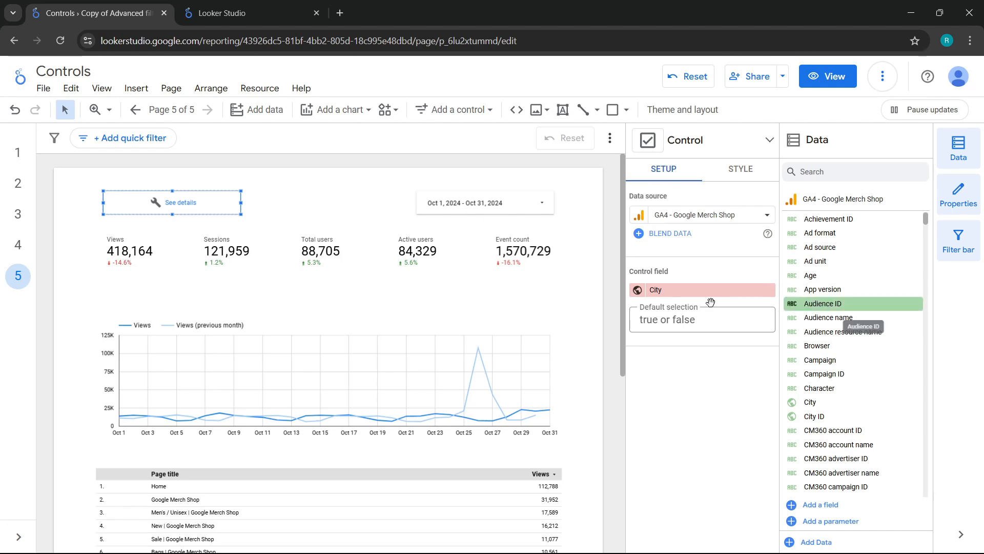
- Start a new calculated field as the checkbox's control field and name it validator
left_click(681, 292)
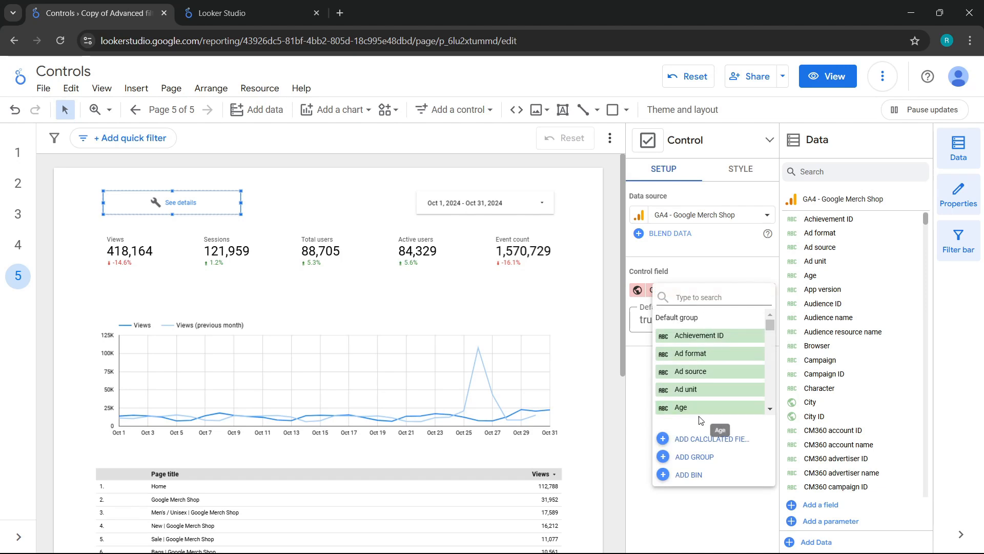
left_click(694, 442)
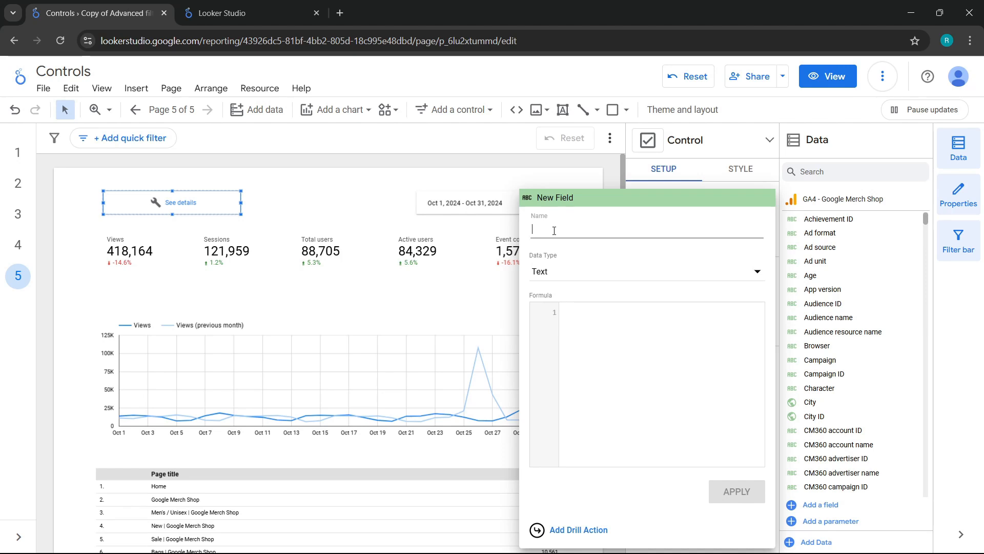
type("validator")
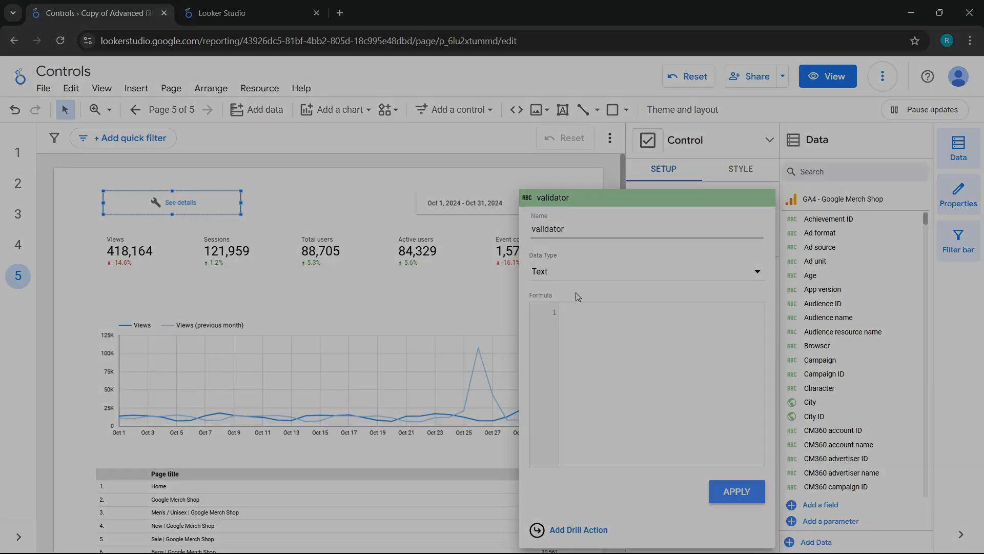
- Give the validator field the formula IF(CONTAINS_TEXT(Country, "States"), true, false) and apply it
left_click(576, 312)
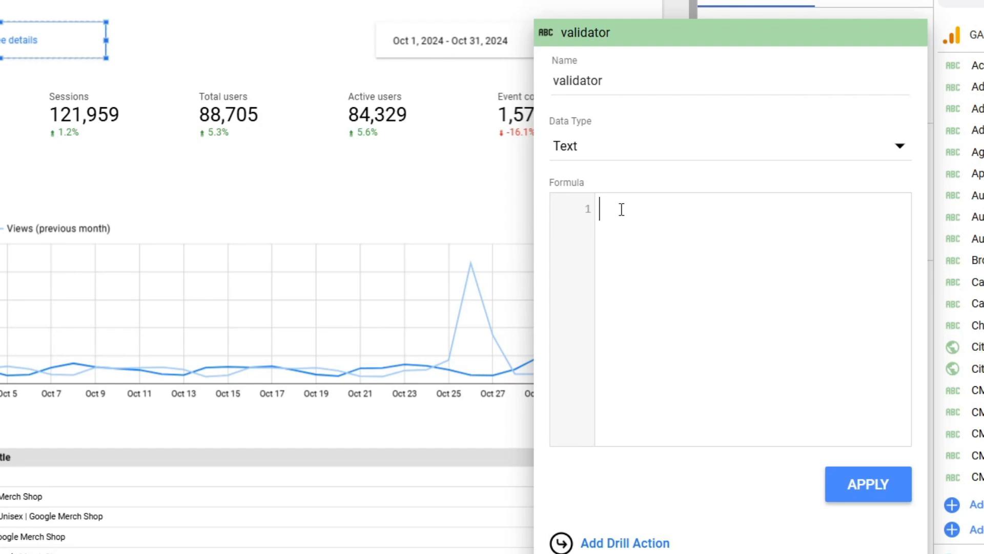
type("IF")
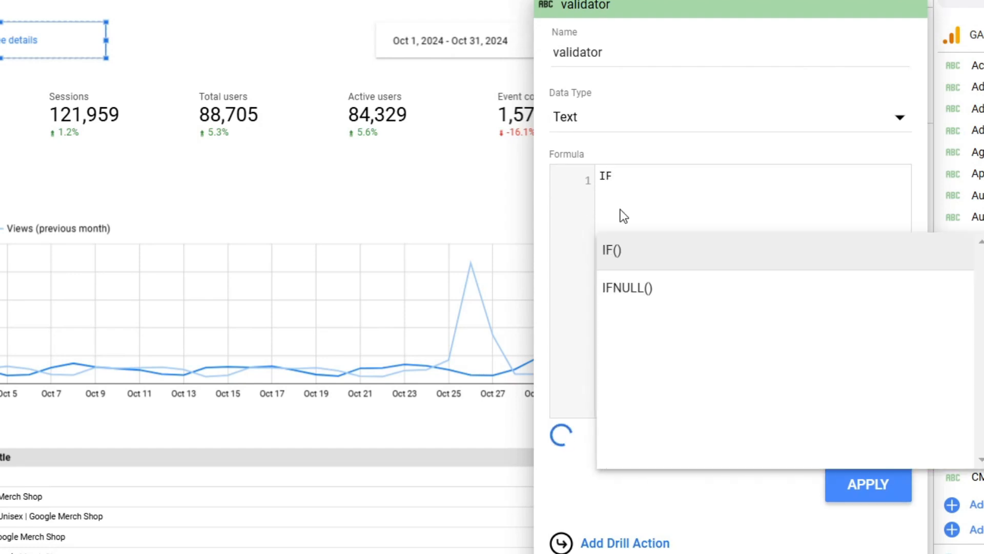
key("Return")
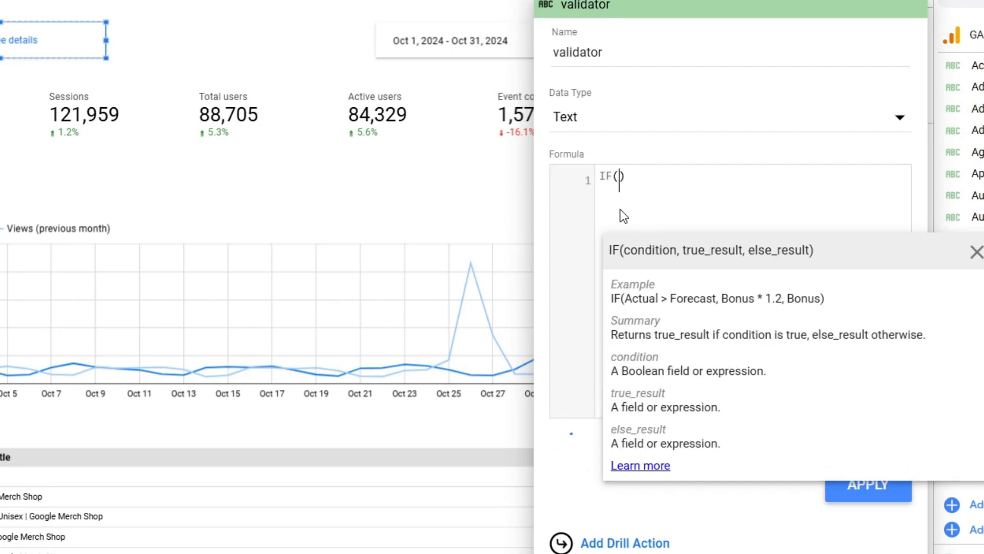
type("CONTAINS")
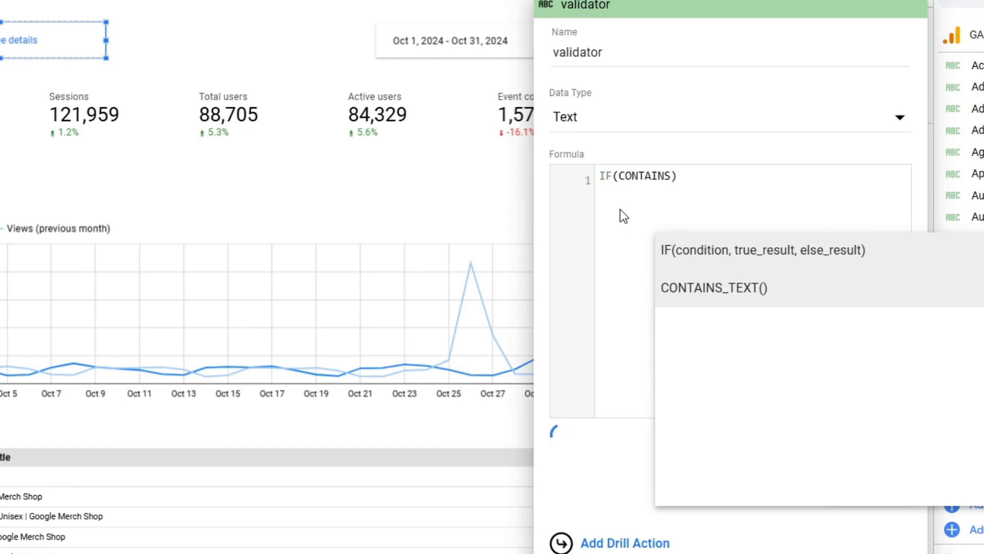
left_click(715, 302)
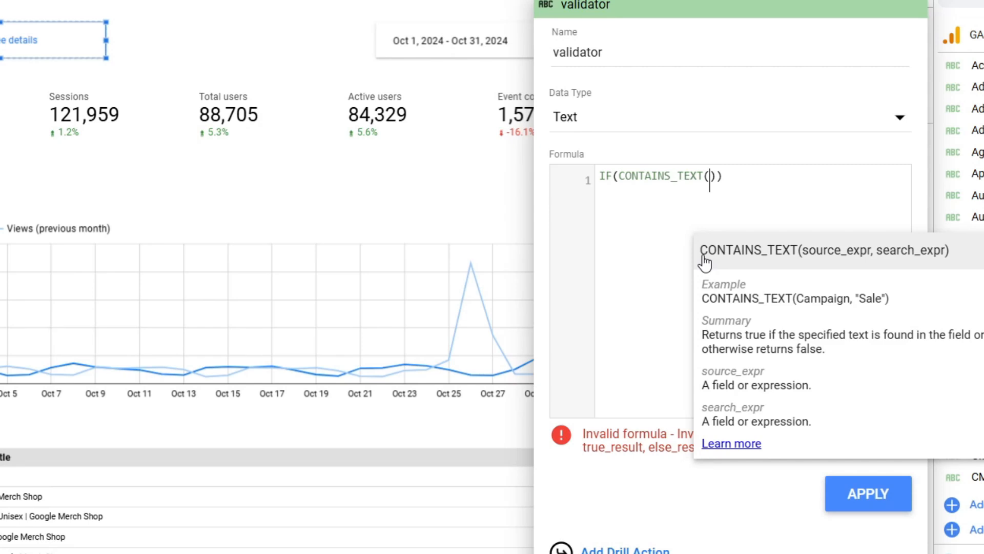
type("countr")
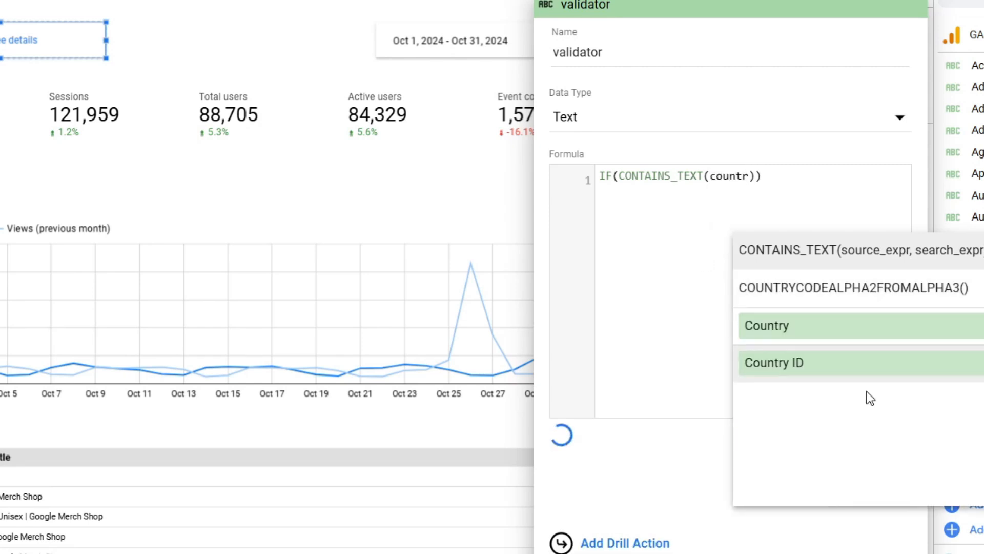
left_click(773, 332)
type(", \"Stat")
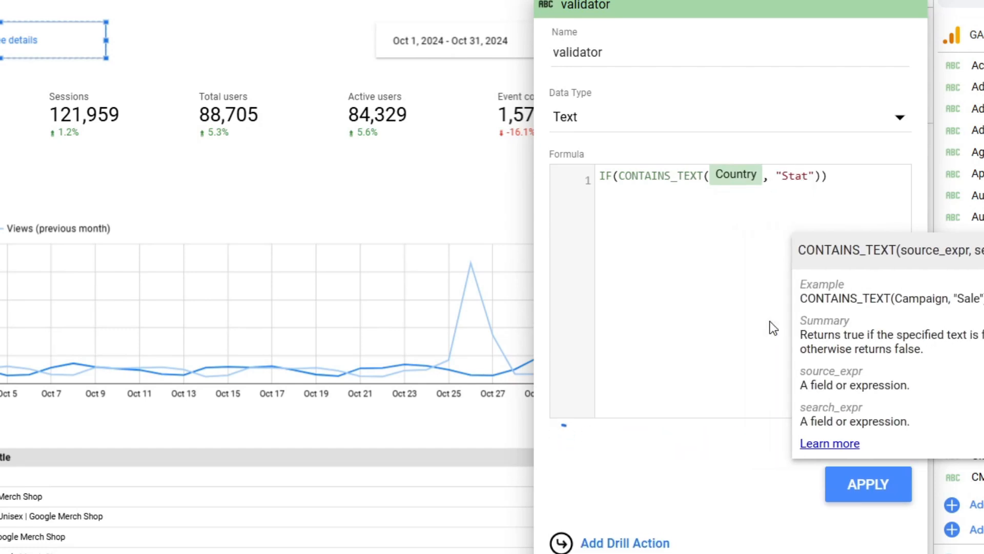
type("es")
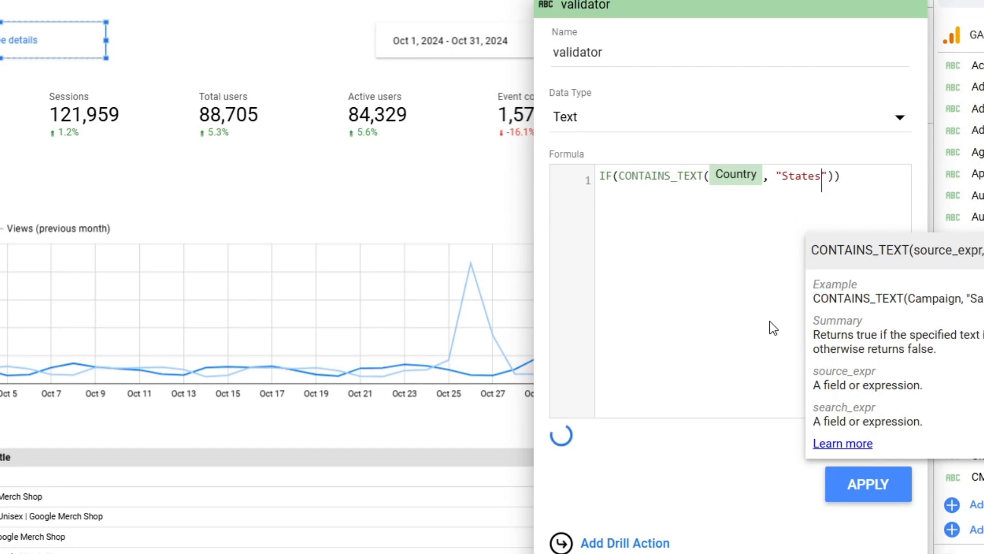
type("\"), ")
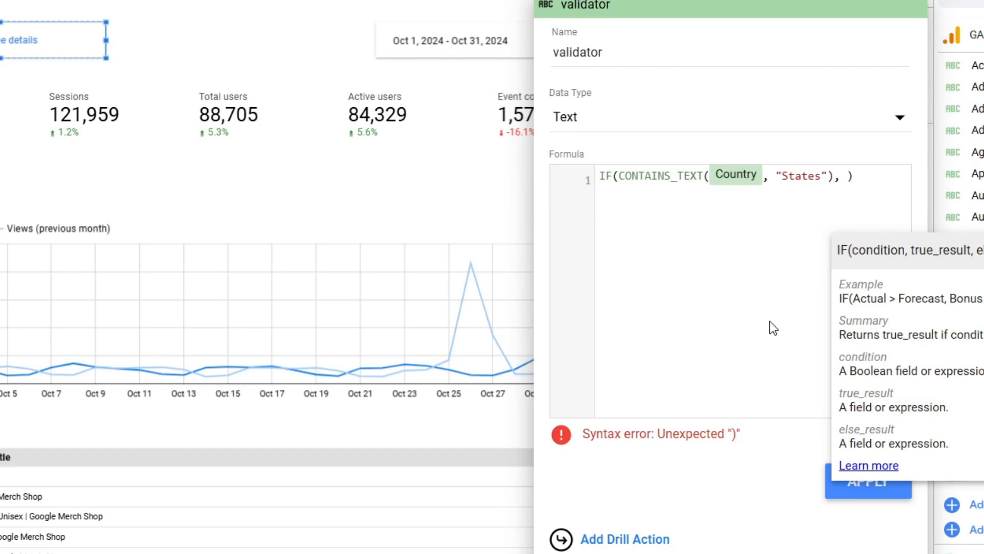
type("true, false")
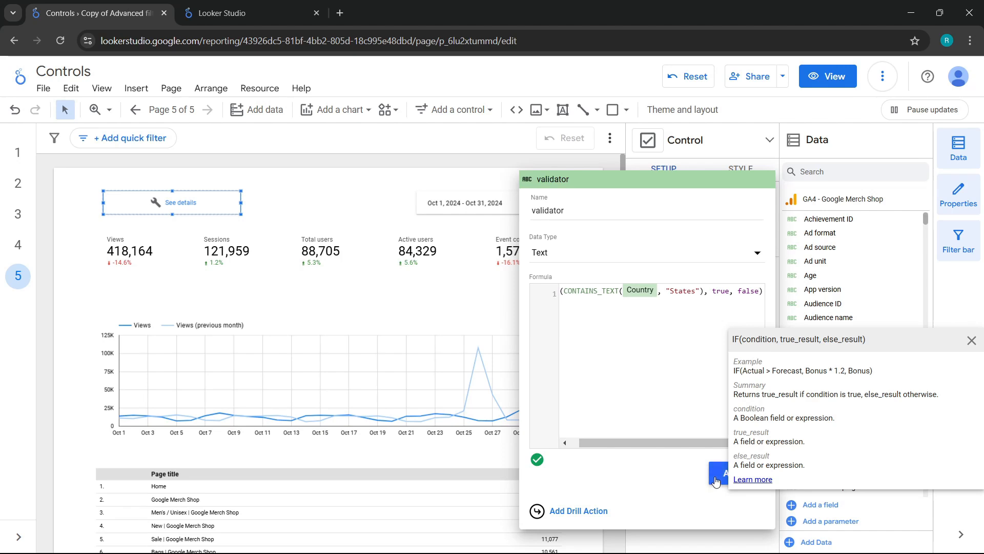
left_click(717, 480)
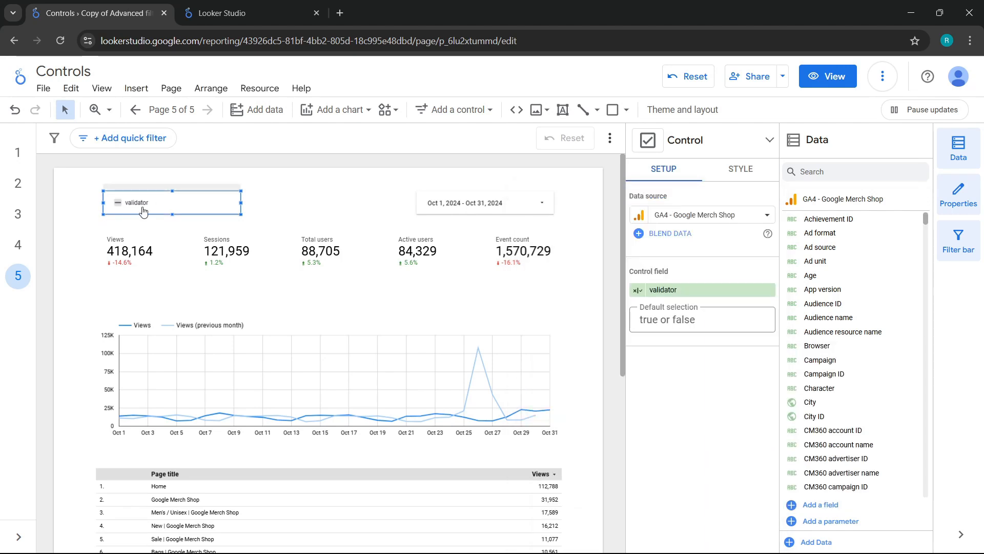
- Tick the validator checkbox and examine which countries the map below the page table shows
left_click(119, 204)
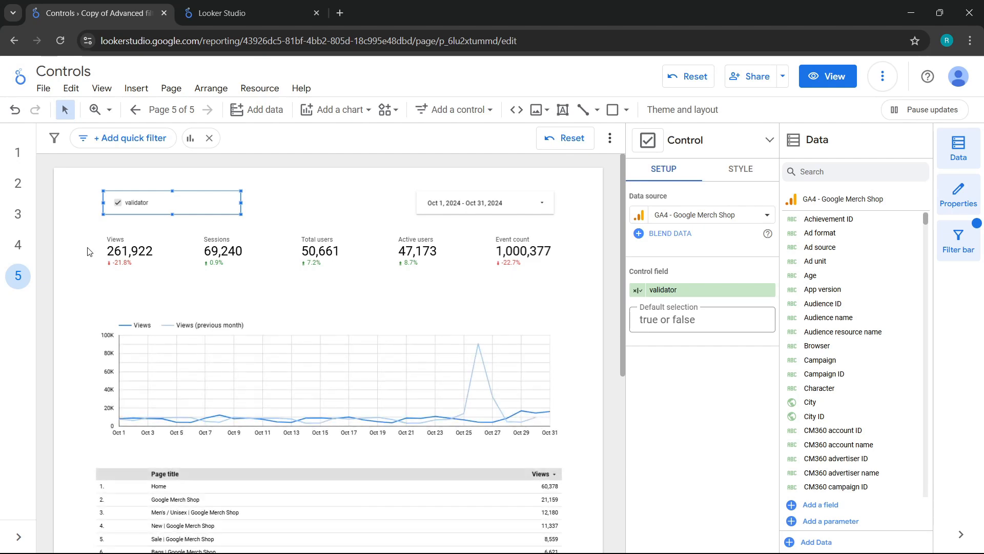
scroll(87, 251, "down", 6)
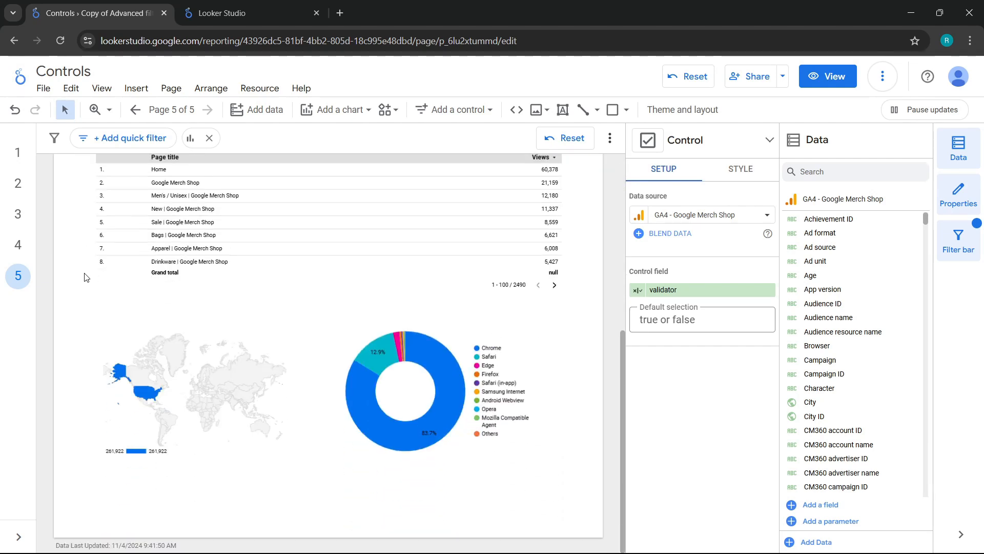
mouse_move(119, 406)
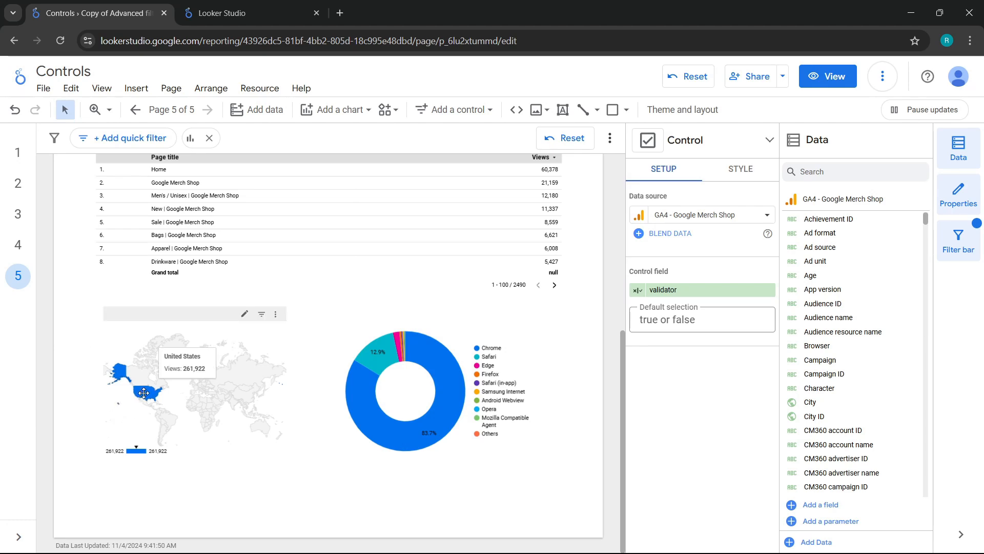
scroll(79, 420, "up", 3)
scroll(78, 420, "up", 4)
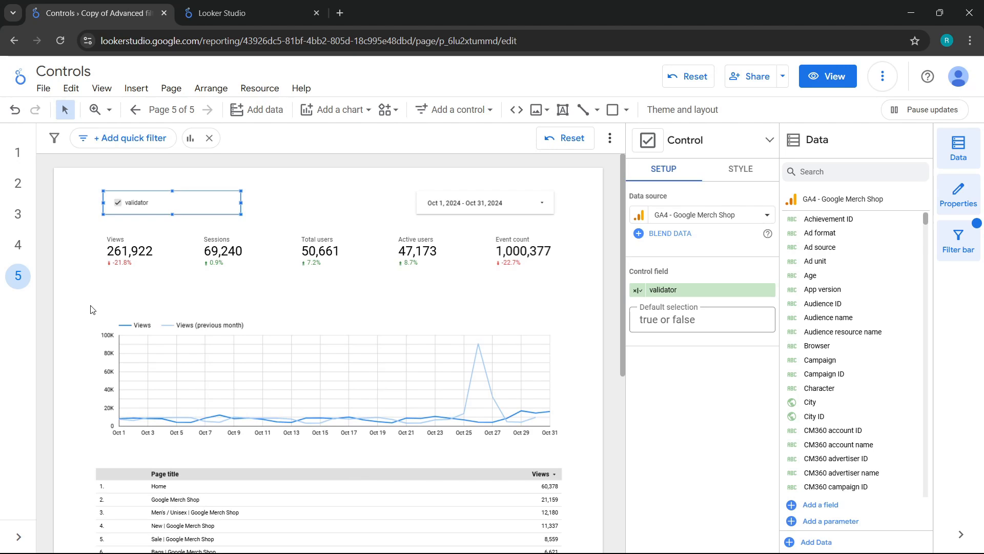
- Untick the validator checkbox and examine the page table and map under the opposite filter
left_click(113, 210)
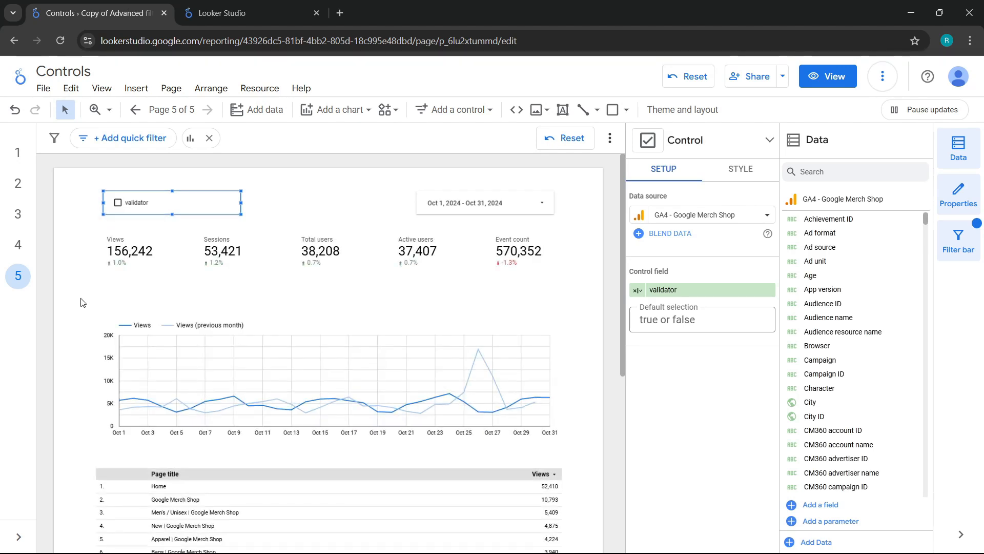
scroll(80, 302, "down", 6)
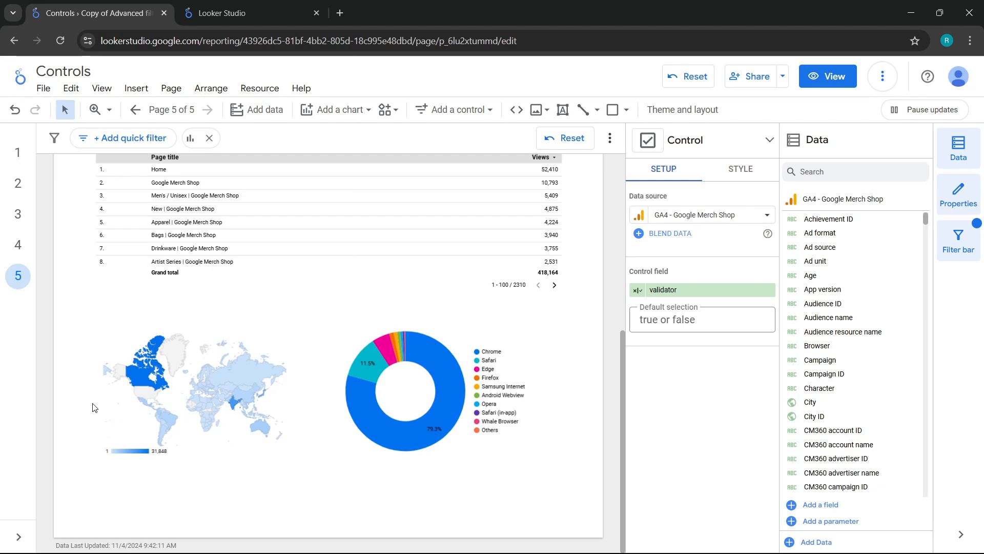
scroll(93, 407, "up", 5)
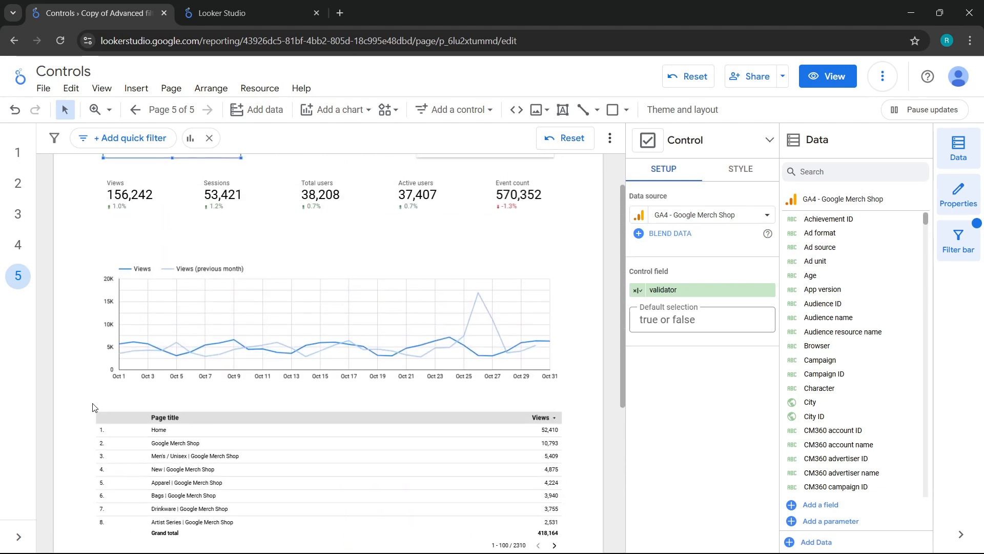